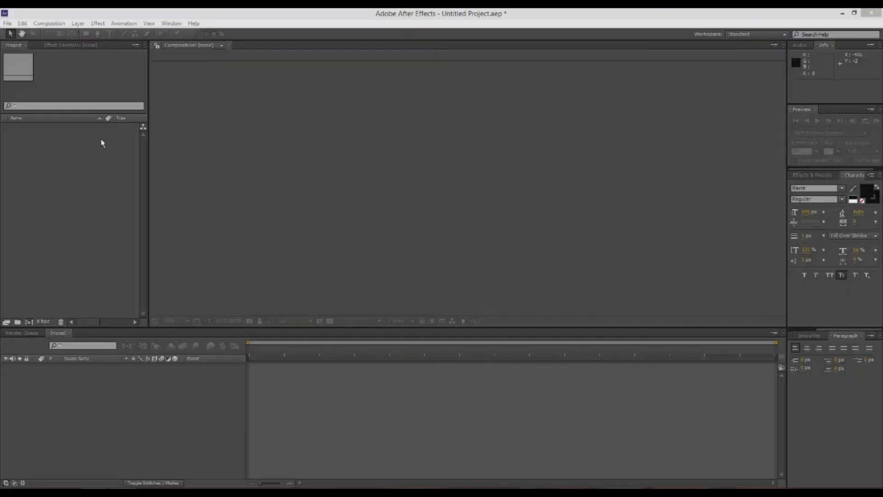
- Create a 1920×1080 HDTV 25 fps composition named 'Still Photos Animation'
click(100, 140)
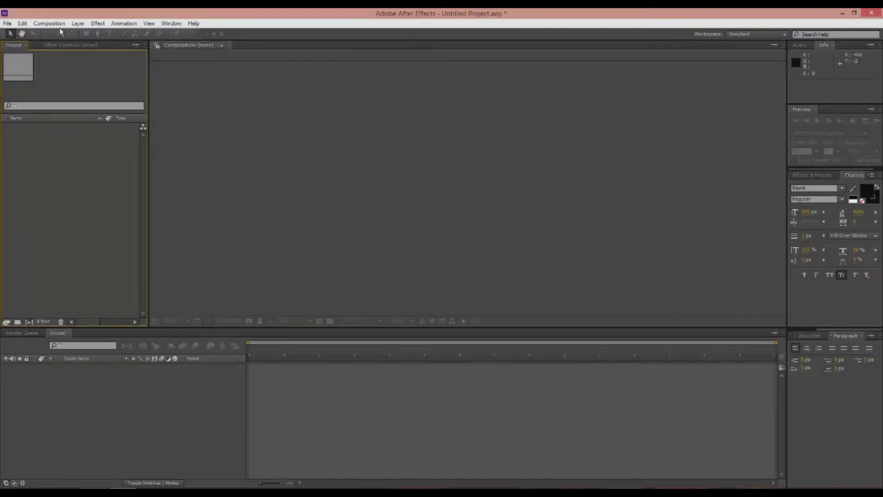
click(60, 23)
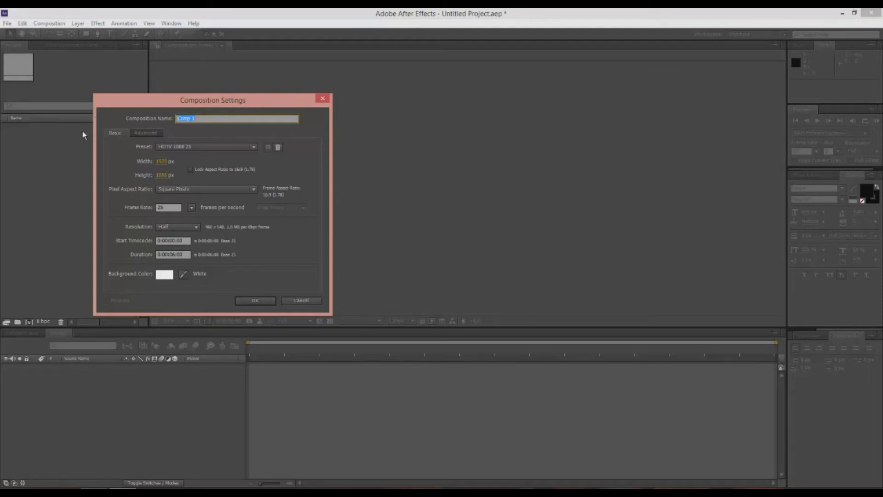
text(Still Photos Animation)
click(252, 301)
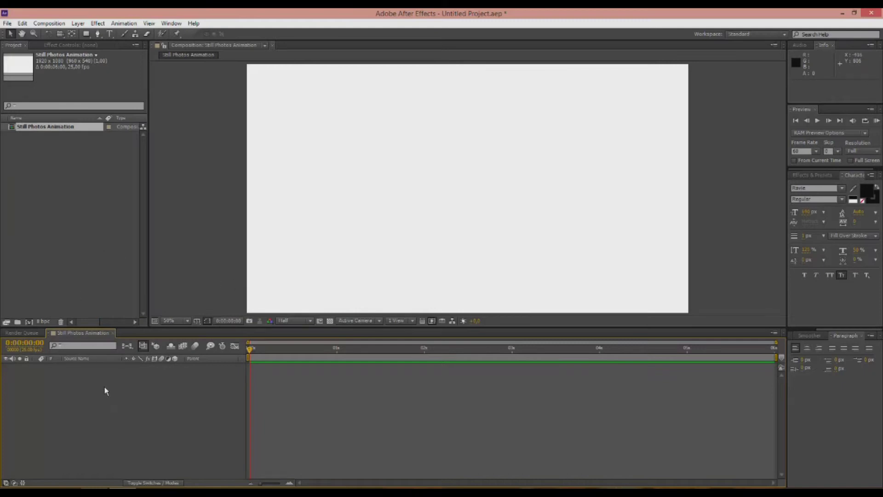
- Import handshake1.jpg into the Project panel with Import > File
right_click(39, 177)
mouse_move(64, 212)
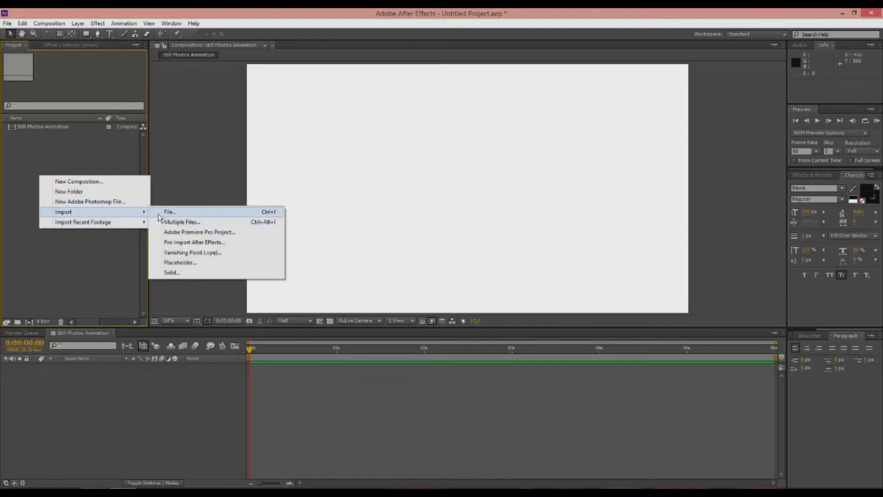
click(169, 212)
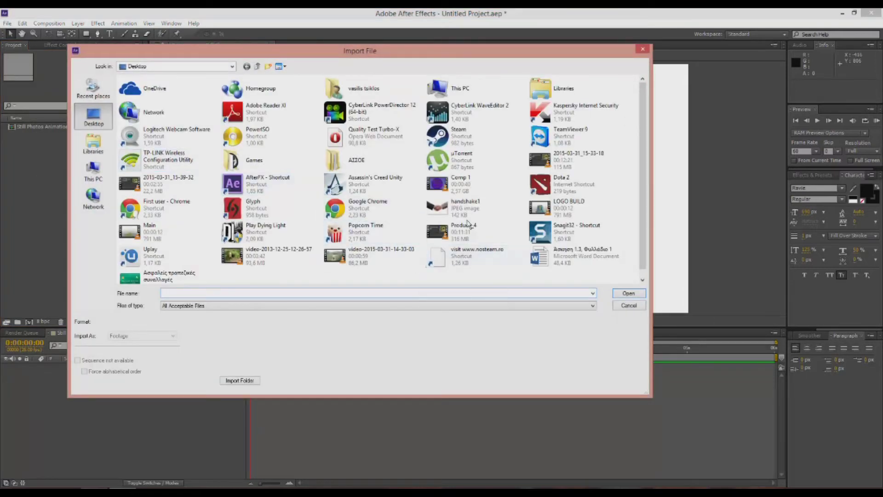
double_click(464, 206)
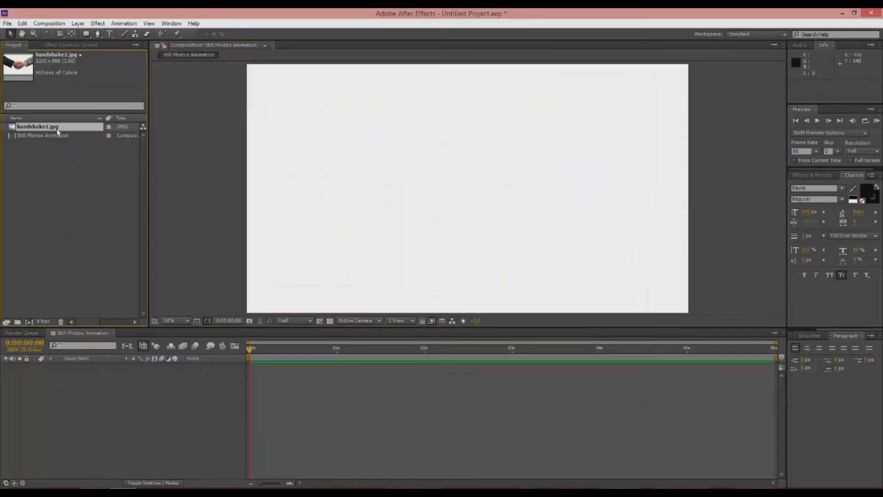
drag(58, 132, 68, 152)
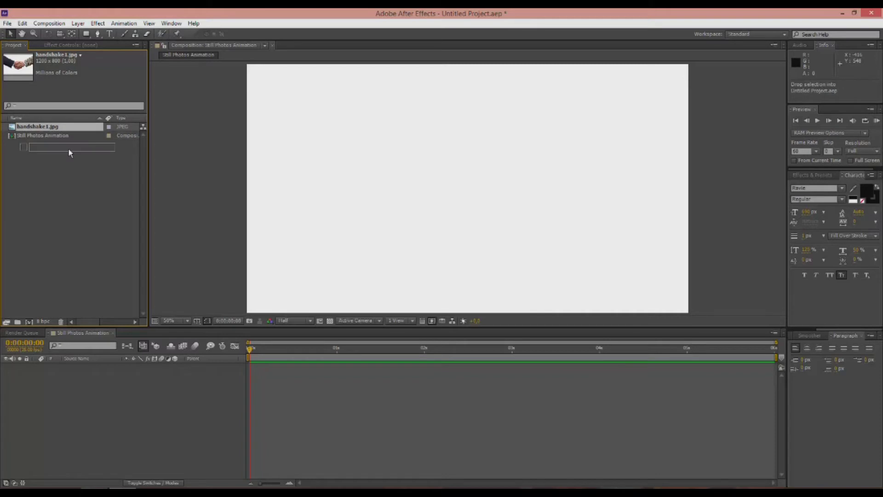
- Drop handshake1.jpg into the timeline, nudge it, and scale it up to fill the frame
drag(68, 152, 114, 380)
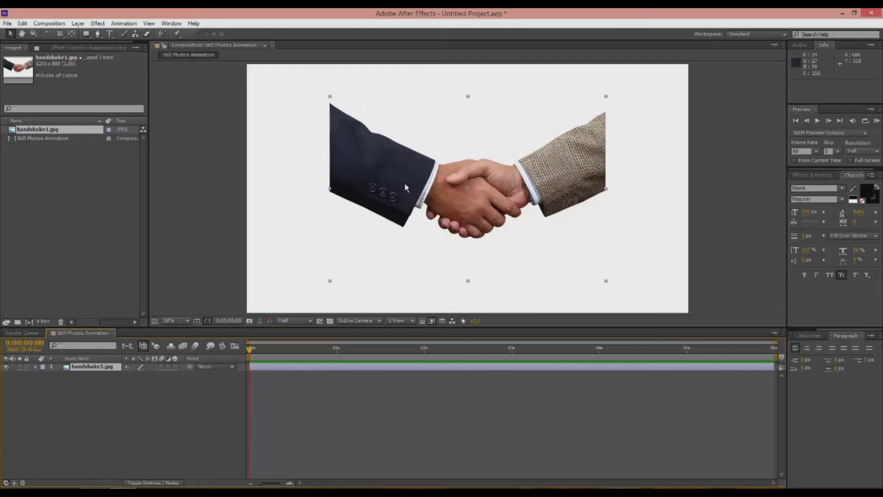
drag(418, 180, 417, 187)
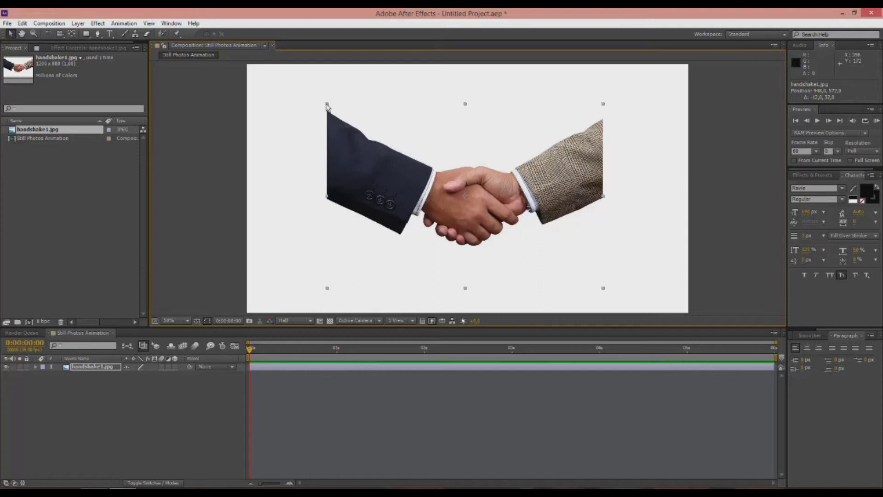
drag(328, 106, 235, 66)
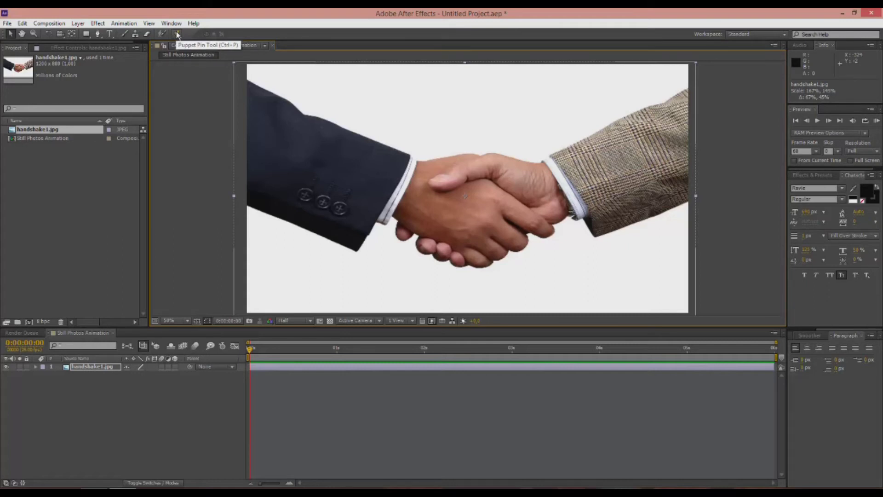
- Place puppet pins on the right sleeve, clasped hands and left sleeve, then select the hands pin
click(178, 34)
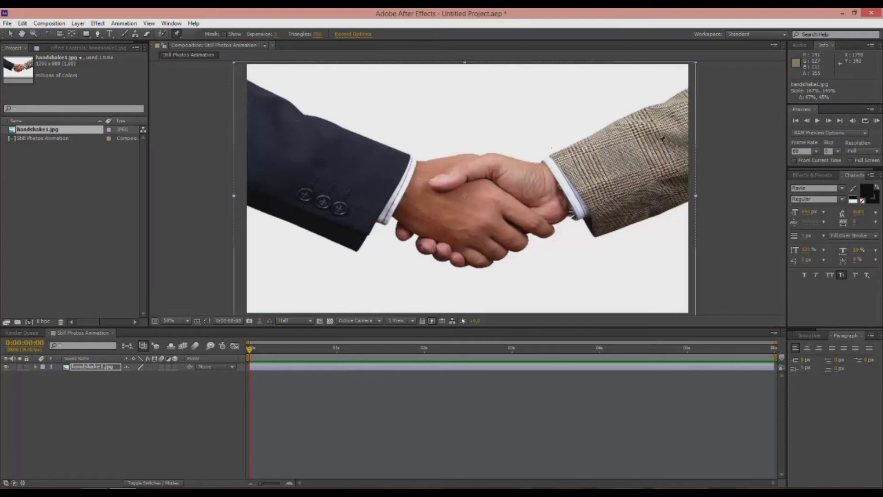
click(685, 136)
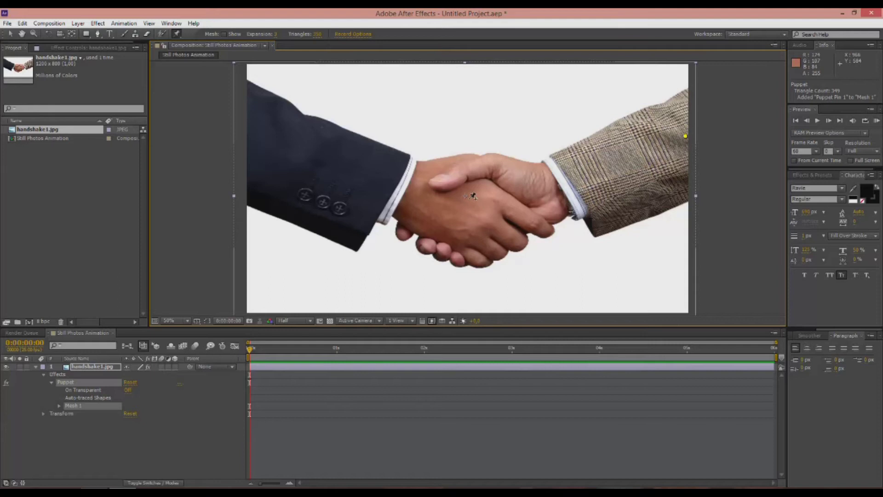
click(467, 200)
click(249, 133)
click(468, 201)
- Drag the hands pin high, then low, then back near its start to test the arm bend
mouse_move(468, 201)
mouse_down()
mouse_move(473, 222)
mouse_move(459, 146)
mouse_move(467, 199)
mouse_up()
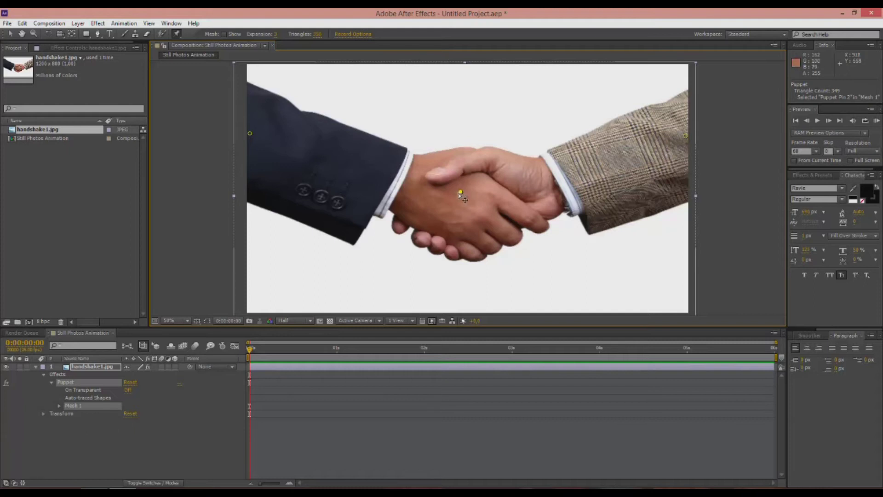
drag(460, 194, 455, 121)
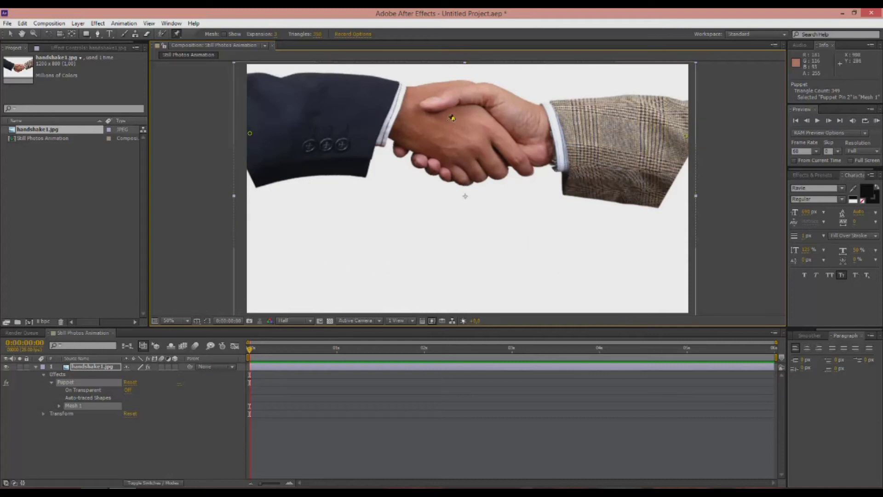
mouse_move(454, 120)
mouse_down()
mouse_move(452, 186)
mouse_move(468, 215)
mouse_move(462, 209)
mouse_move(463, 262)
mouse_up()
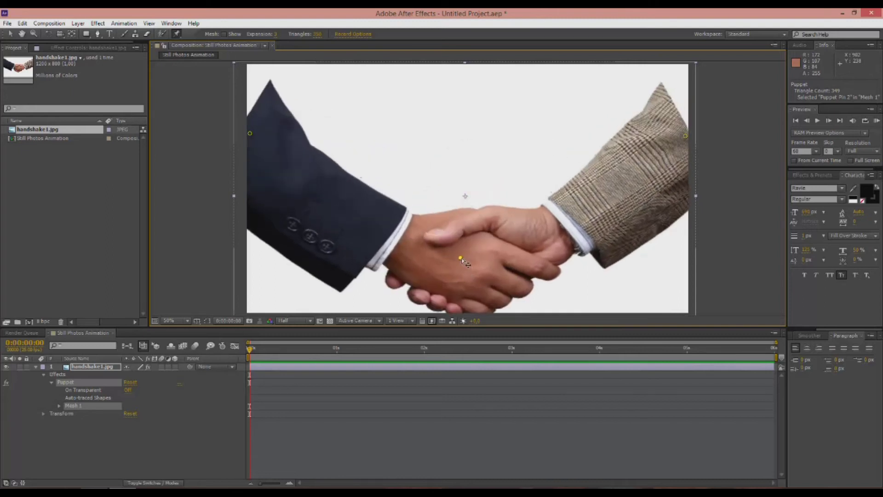
drag(463, 258, 462, 182)
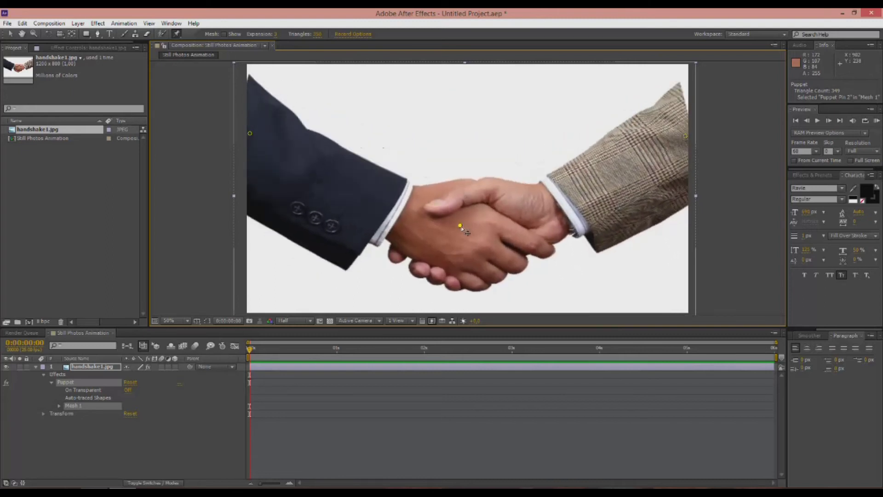
mouse_move(462, 183)
mouse_down()
mouse_move(462, 260)
mouse_move(477, 163)
mouse_move(475, 196)
mouse_up()
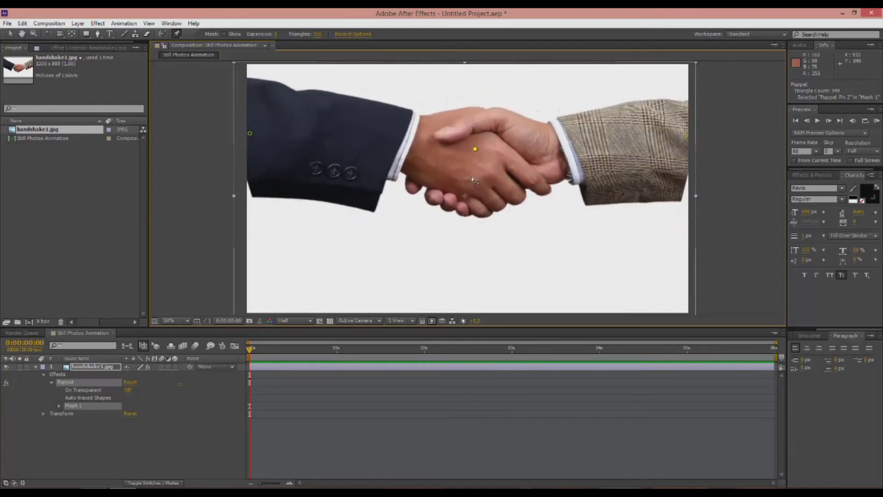
- Add puppet pins at the top and bottom of both sleeves
click(683, 102)
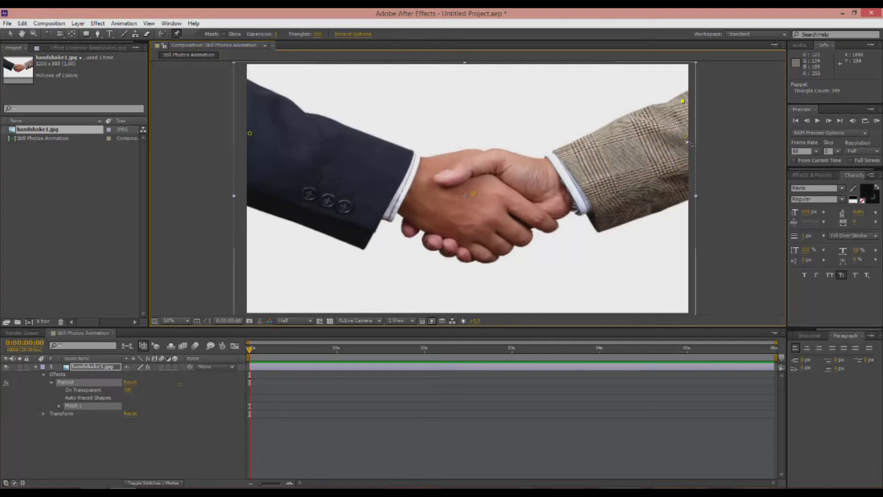
click(686, 189)
click(252, 195)
click(252, 86)
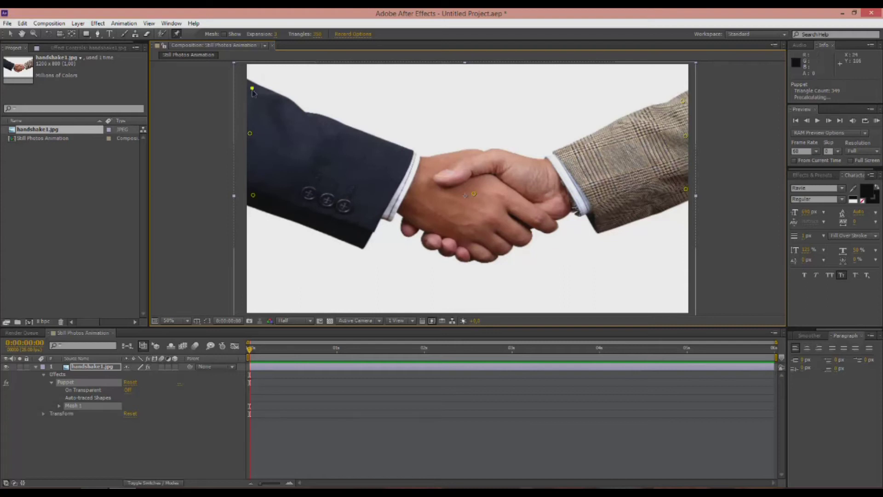
- Nudge the lower left sleeve pin and the hands pin slightly
click(253, 197)
drag(255, 198, 250, 198)
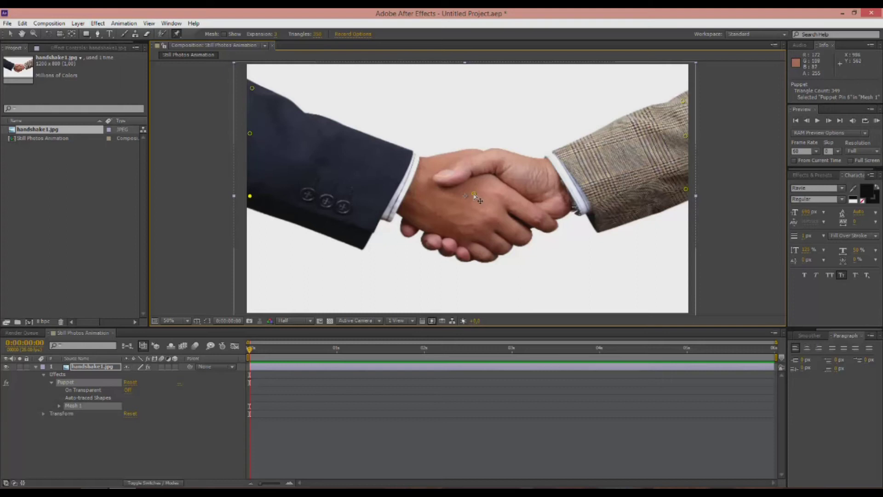
mouse_move(473, 196)
mouse_down()
mouse_move(465, 201)
mouse_move(481, 226)
mouse_move(479, 207)
mouse_up()
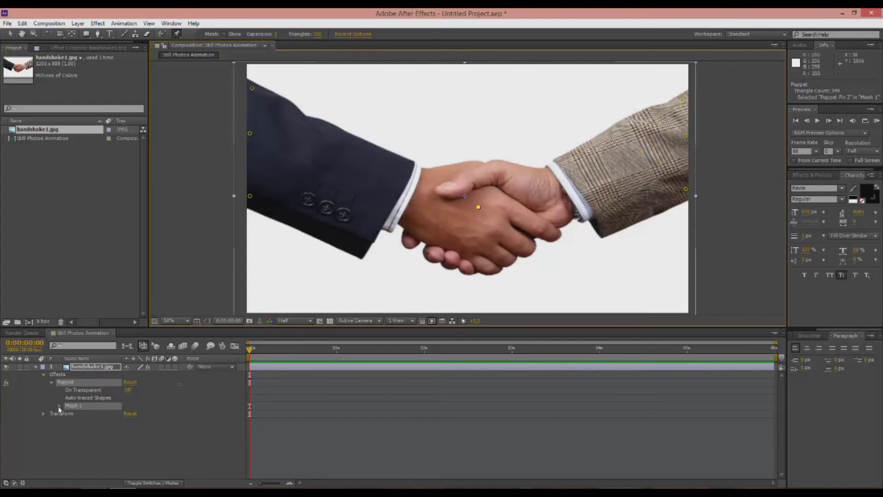
- Expand Mesh 1 and Deform, select the hands pin, and reveal Puppet Pin 2's Position
click(59, 406)
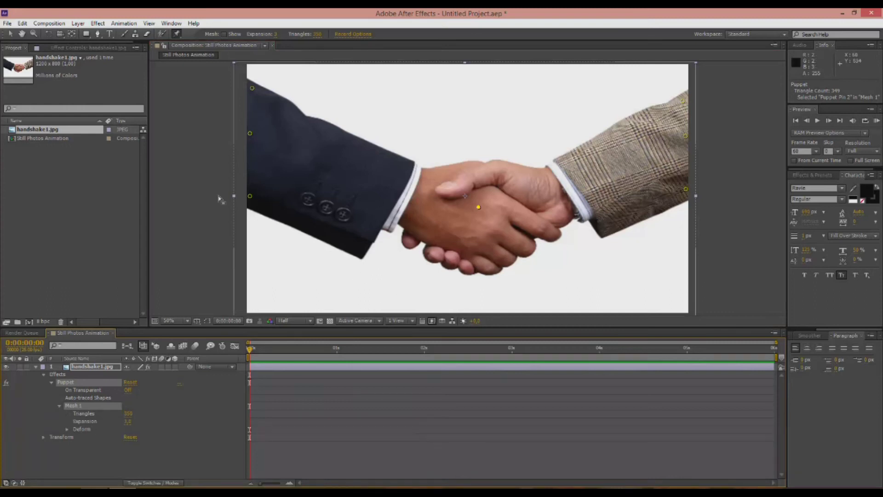
click(251, 132)
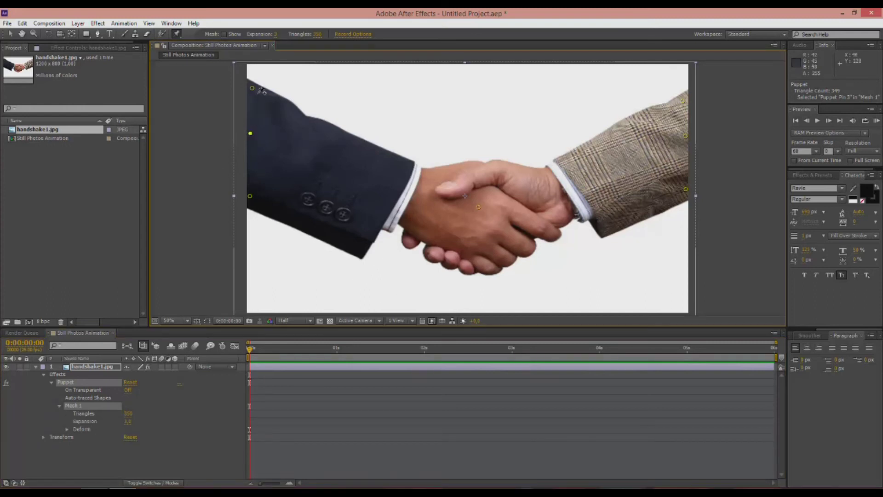
click(68, 429)
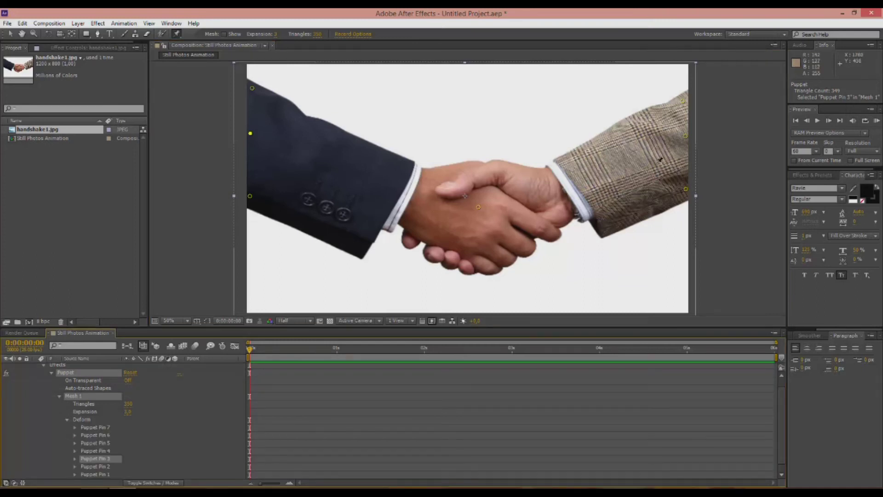
click(687, 137)
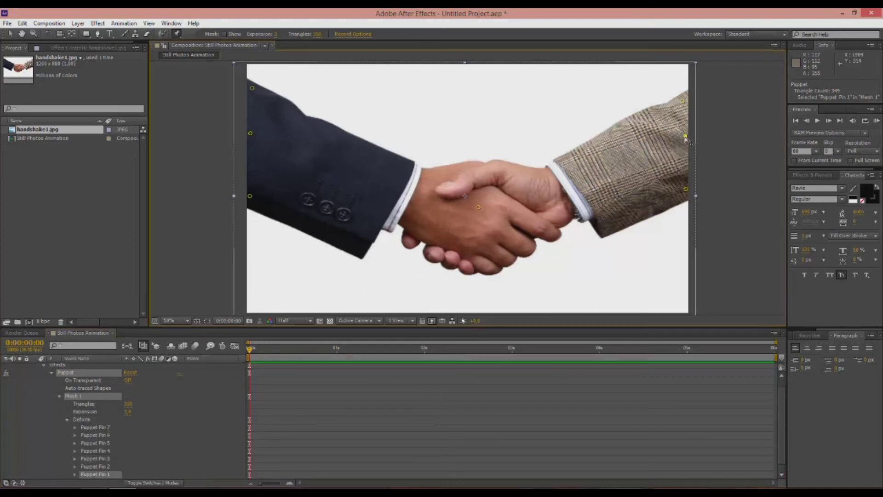
click(481, 211)
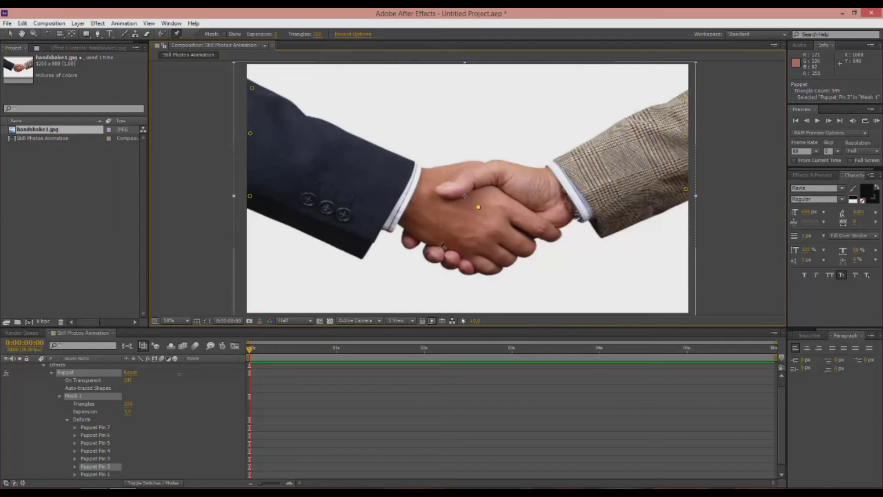
click(75, 467)
scroll(175, 405, down, 1)
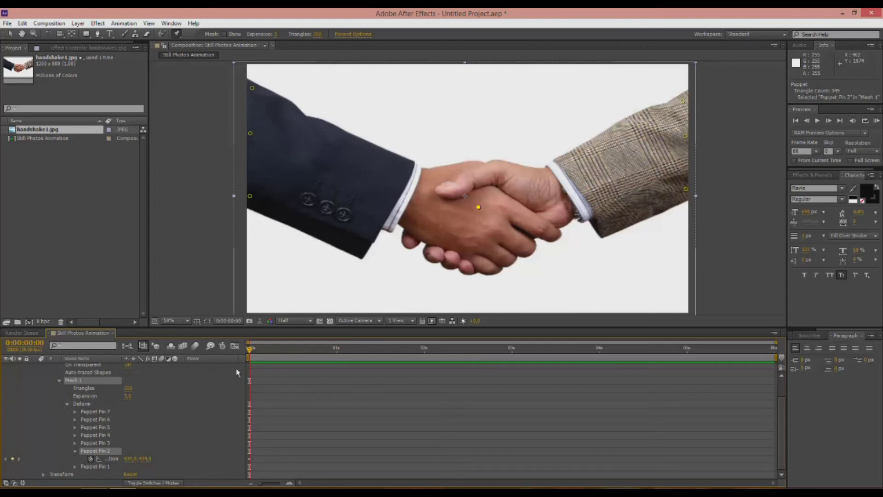
- Start Puppet Pin 2's Position keyframes and raise the hands pin one frame later
click(15, 459)
click(12, 459)
click(92, 459)
drag(251, 351, 262, 358)
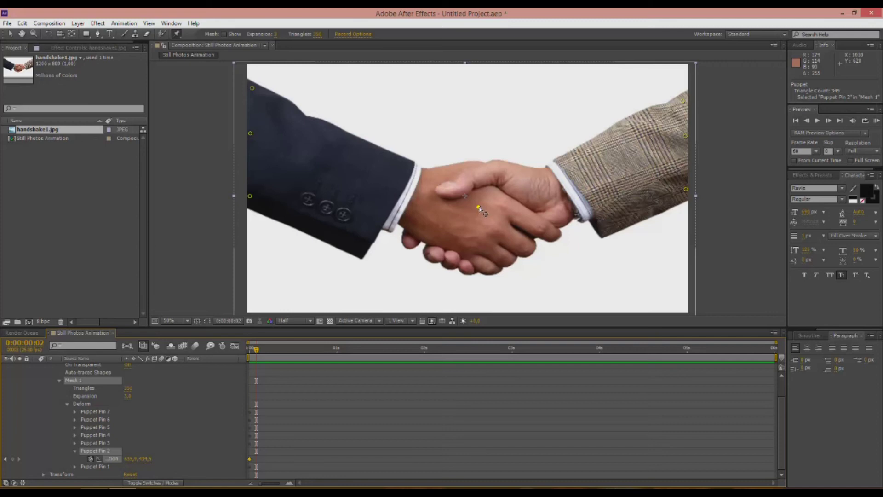
drag(479, 209, 479, 184)
- Keyframe the hands pin down, up, then down on later frames, and rewind to frame 0
click(263, 347)
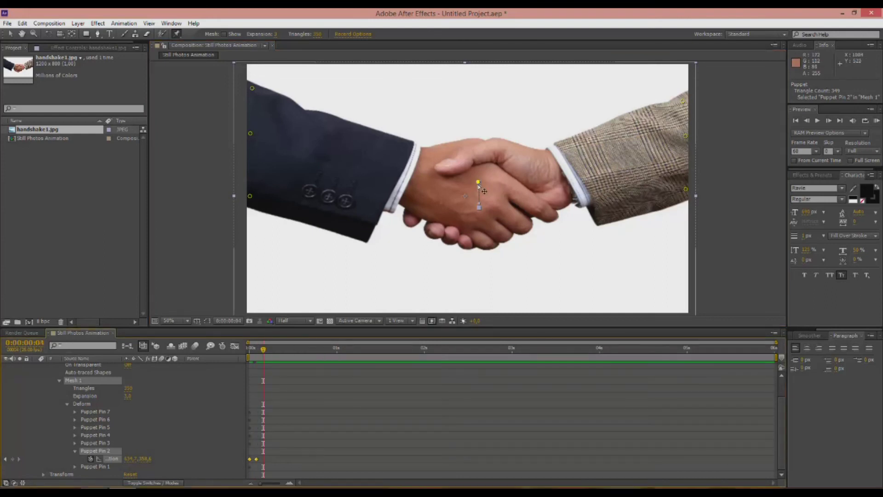
drag(479, 182, 480, 231)
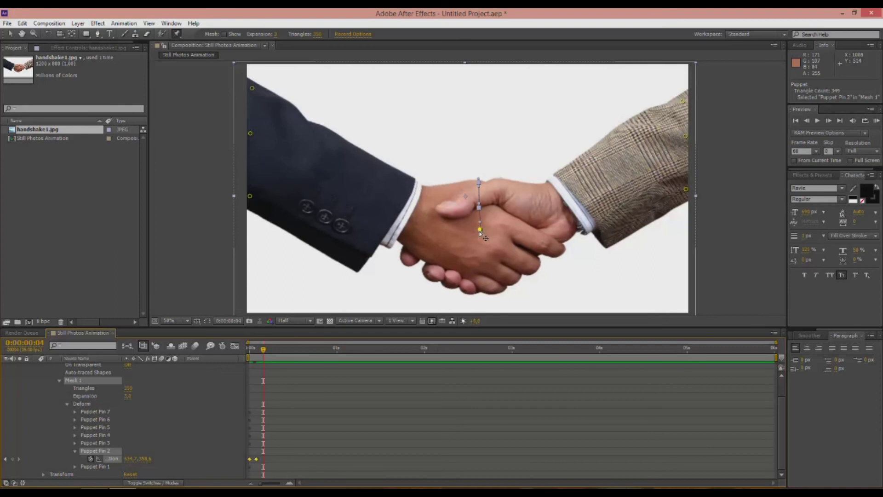
drag(479, 233, 478, 230)
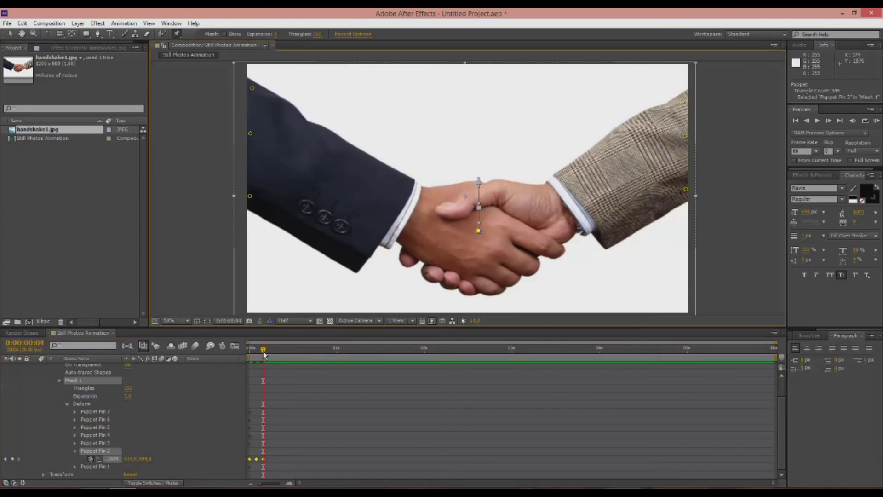
drag(264, 352, 271, 354)
drag(479, 233, 479, 186)
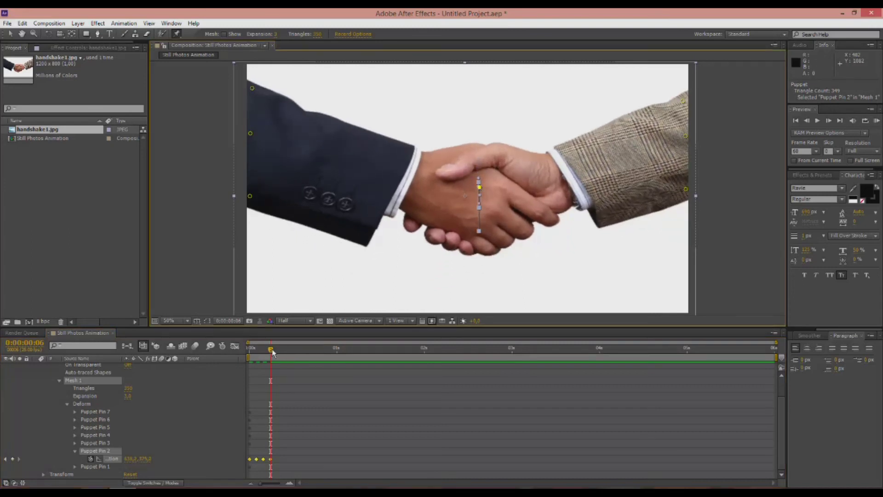
drag(273, 352, 278, 352)
drag(480, 187, 479, 208)
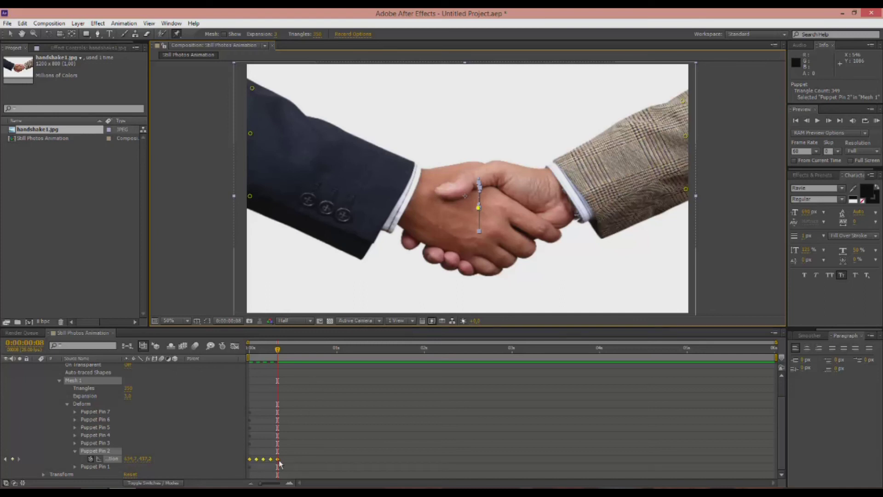
drag(279, 356, 288, 352)
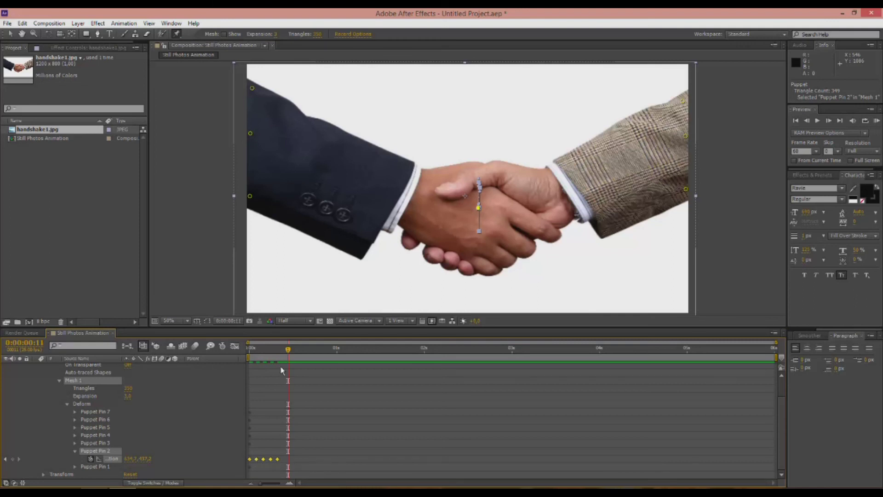
drag(288, 350, 245, 356)
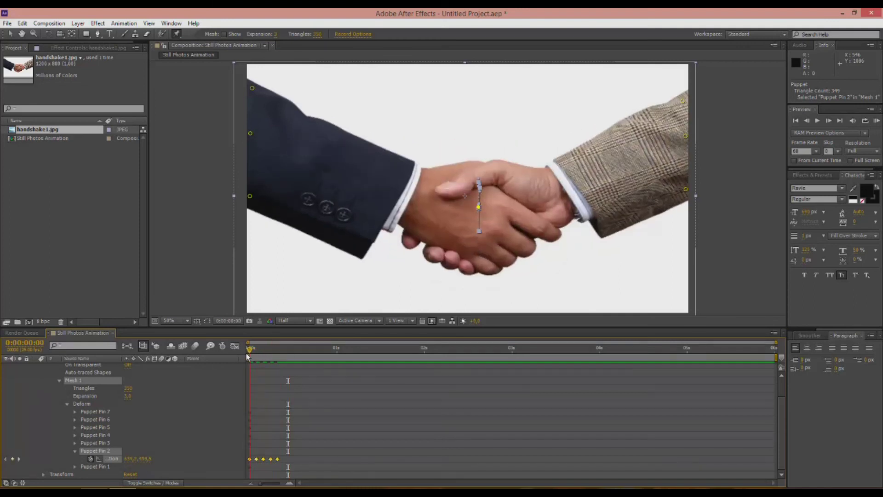
- RAM-preview the shake, scrub back to frame 0, and marquee-select Puppet Pin 2's keyframes
key(KP_0)
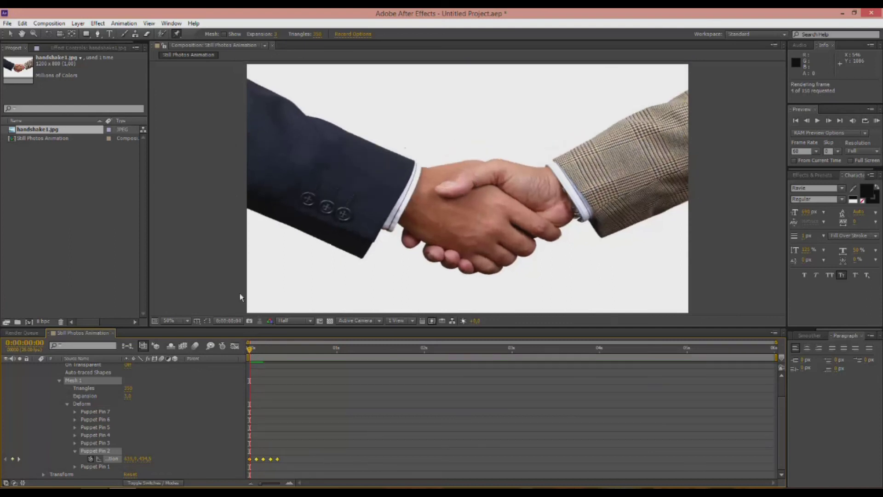
key(space)
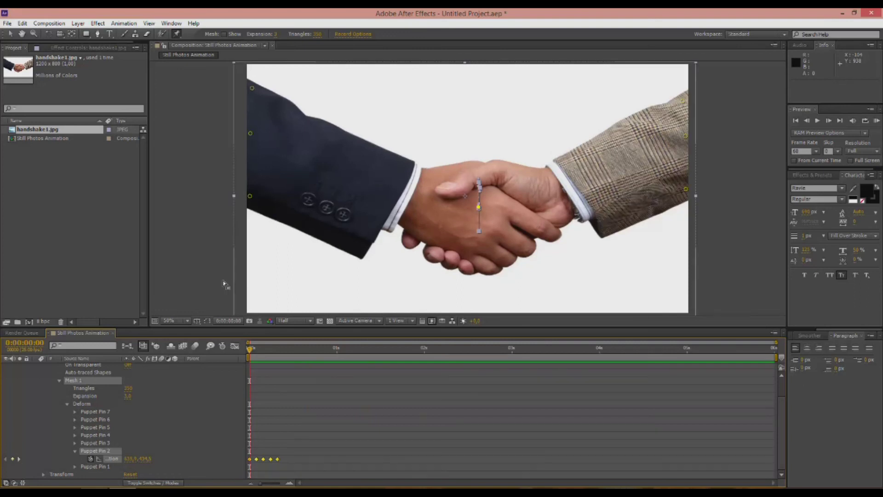
drag(253, 354, 279, 365)
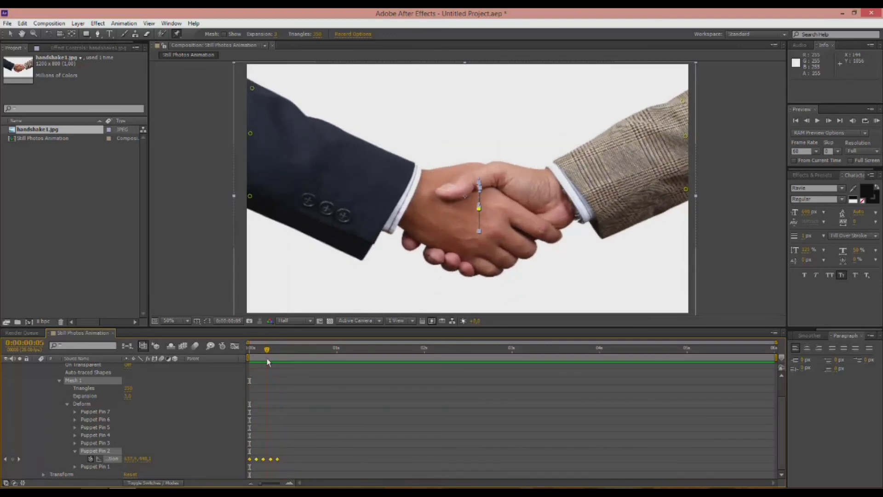
drag(278, 361, 239, 354)
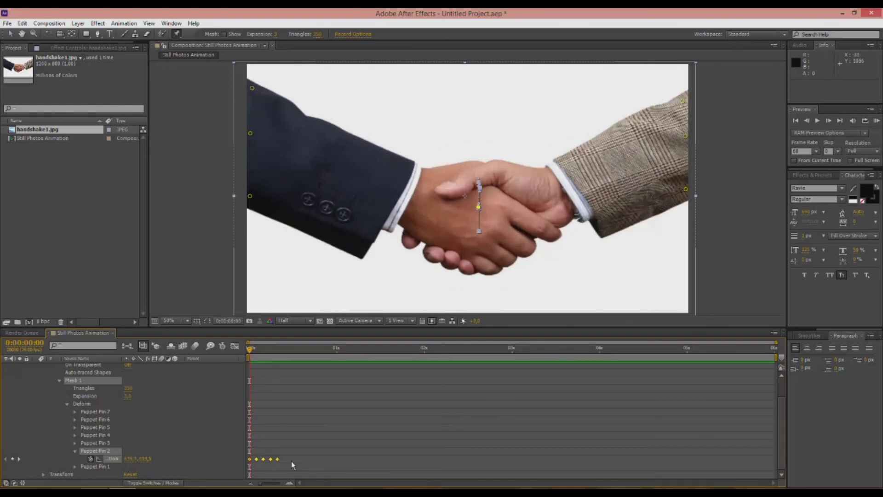
drag(293, 466, 249, 462)
- Apply Easy Ease In to Puppet Pin 2's five keyframes and open the Graph Editor
right_click(279, 463)
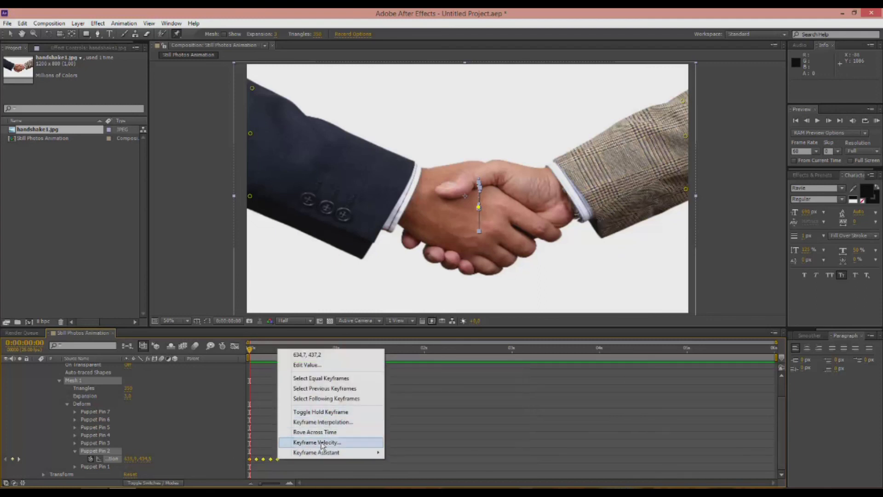
mouse_move(316, 452)
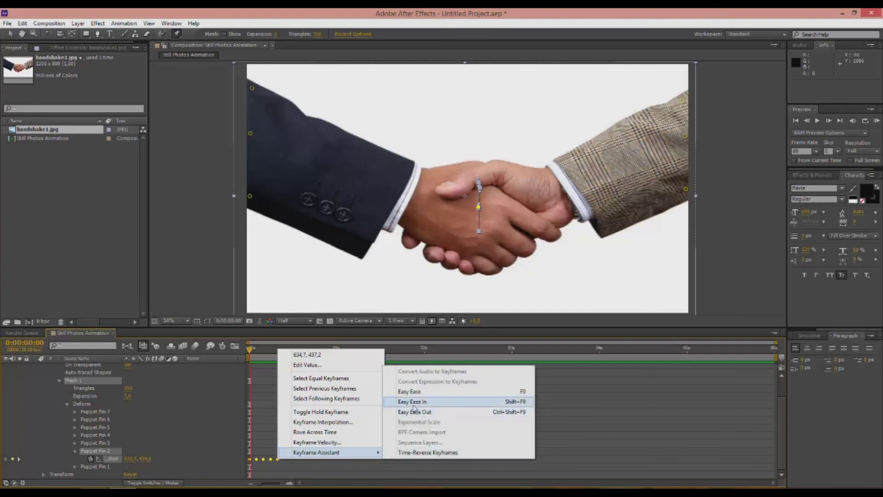
click(427, 403)
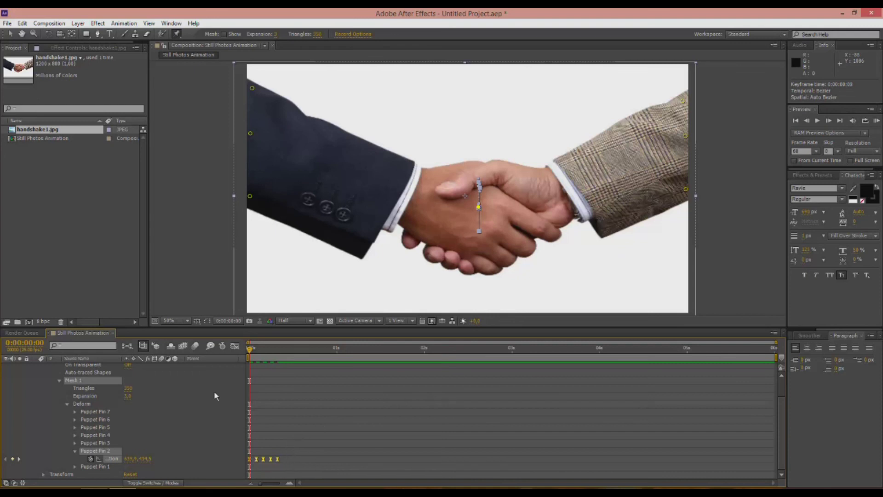
click(236, 345)
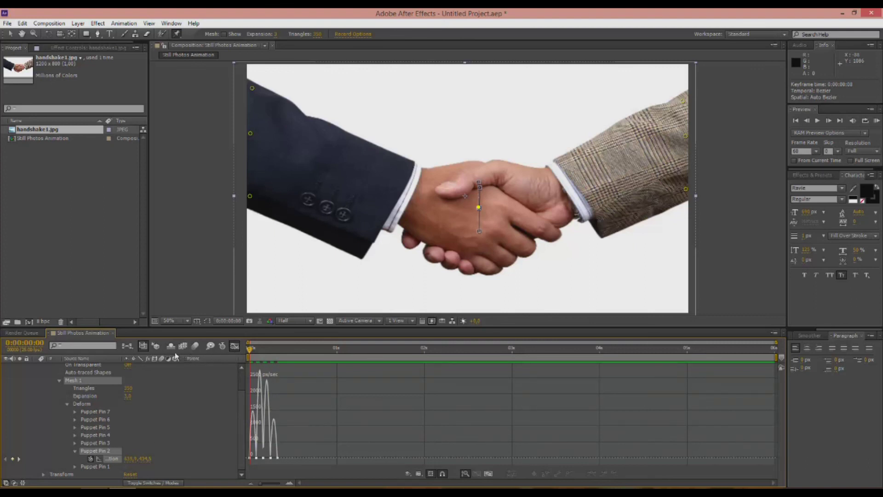
- Turn off the Graph Editor to show Puppet Pin 2's five eased keyframes on the layer bar
click(233, 346)
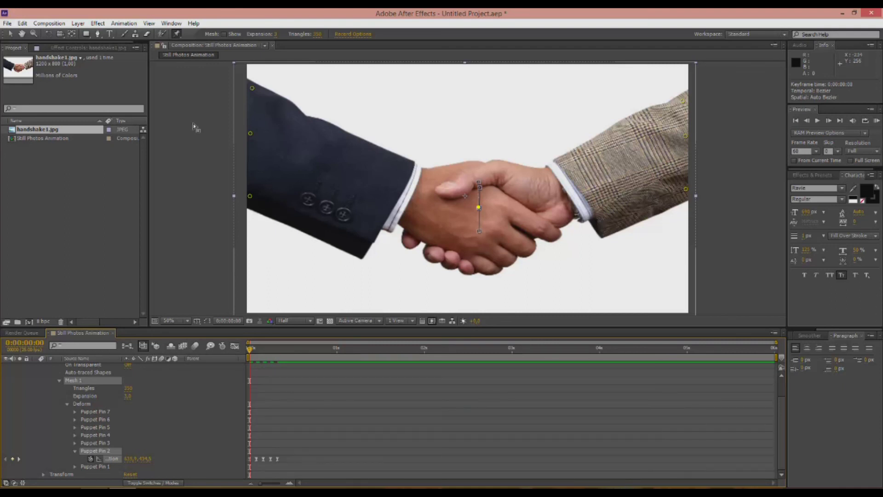